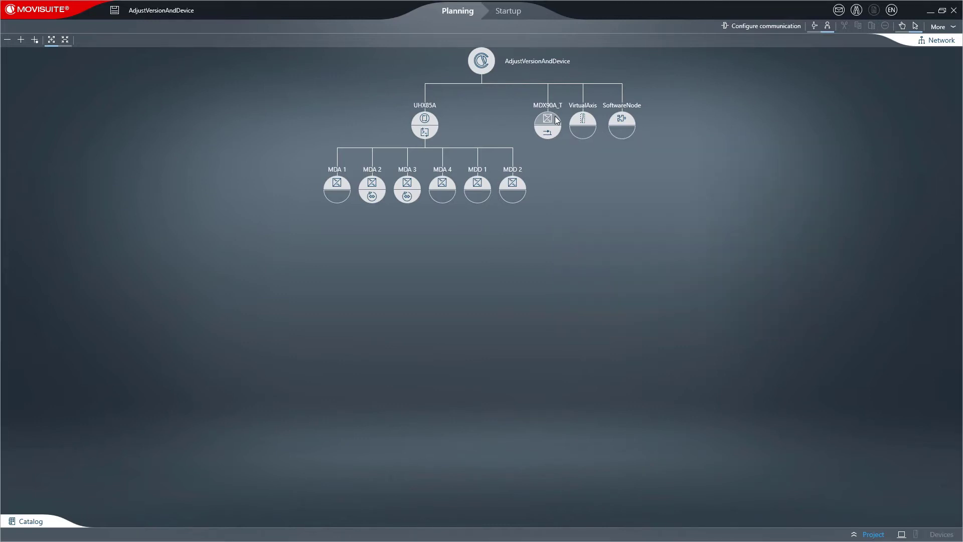
Adjust MDX90A_T's version and device, keeping safety card None and fieldbus card at 02.01
{"action": "right_click", "coordinate": [548, 120]}
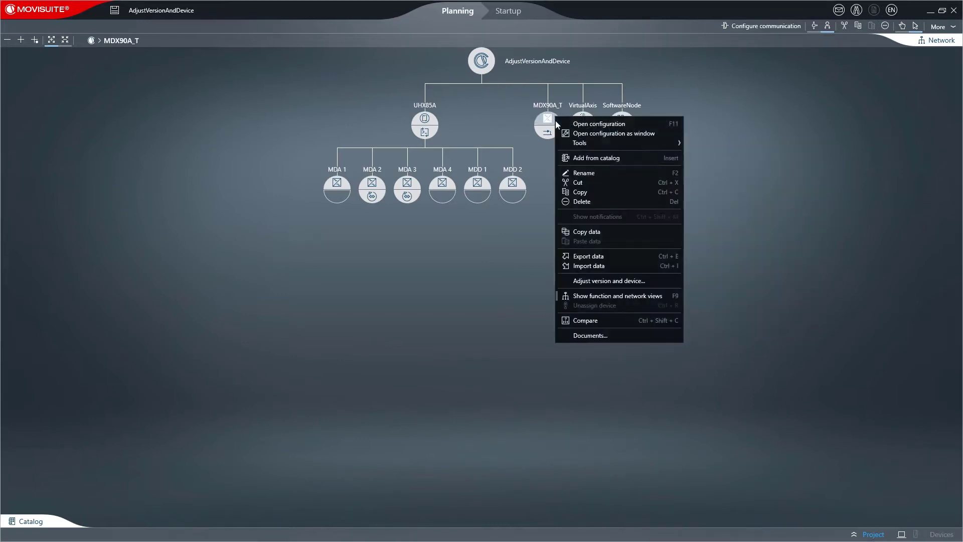
{"action": "left_click", "coordinate": [562, 280]}
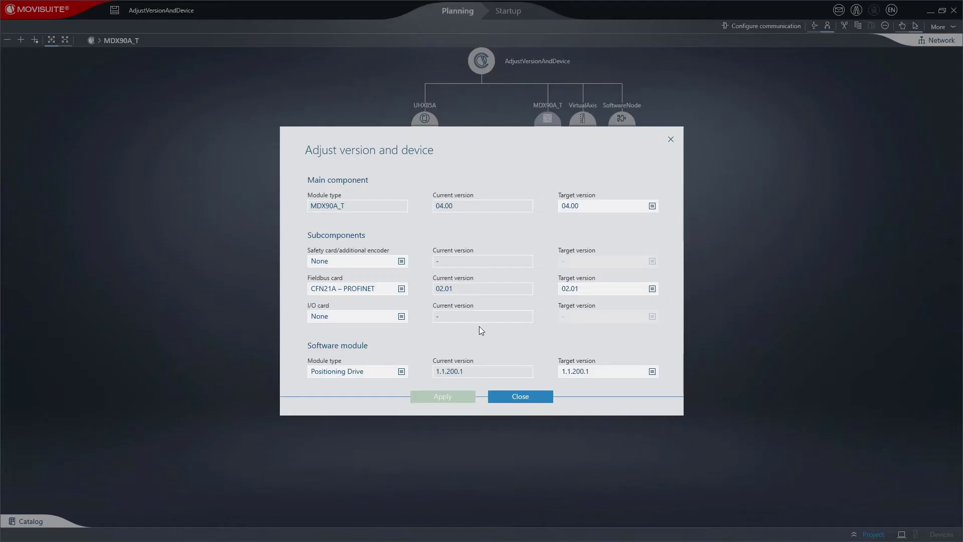
{"action": "left_click", "coordinate": [401, 261]}
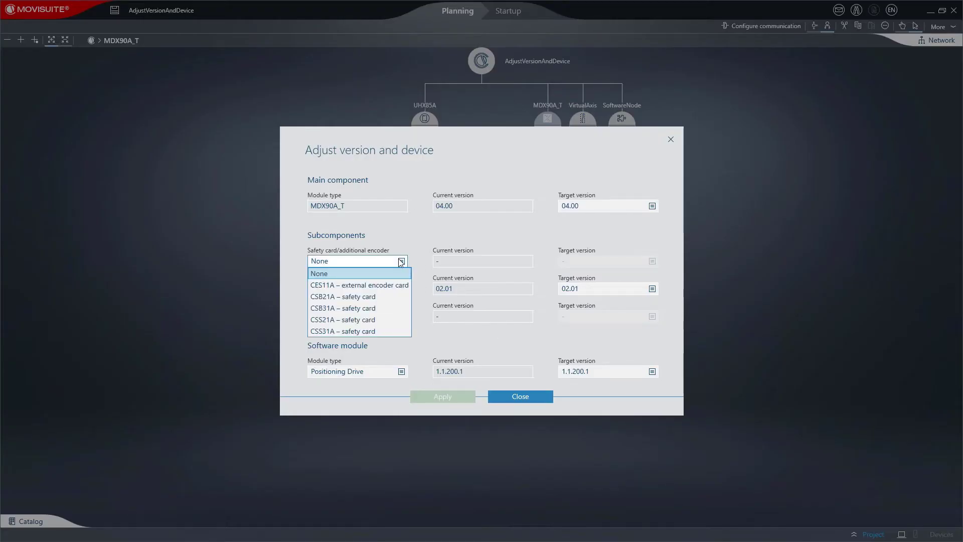
{"action": "left_click", "coordinate": [401, 261]}
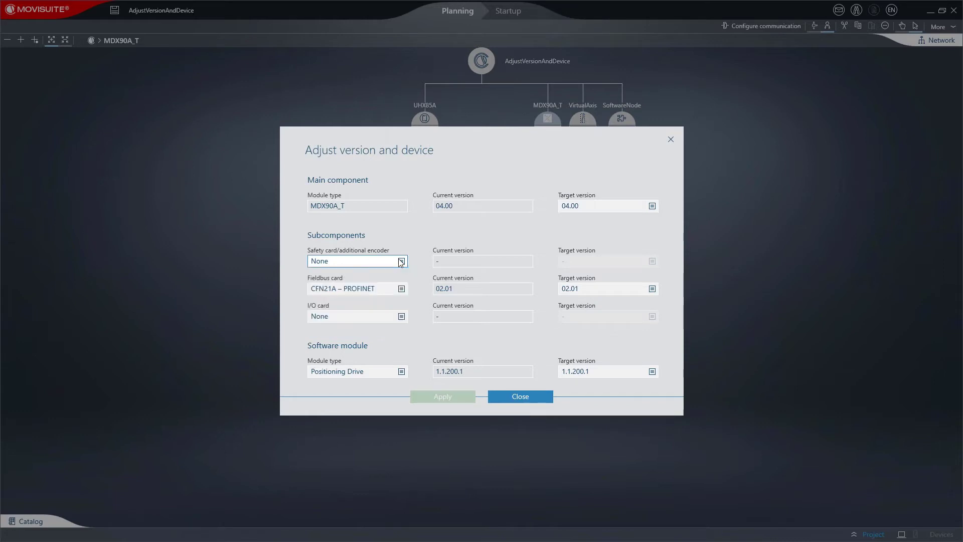
{"action": "left_click", "coordinate": [606, 290]}
{"action": "left_click", "coordinate": [607, 291]}
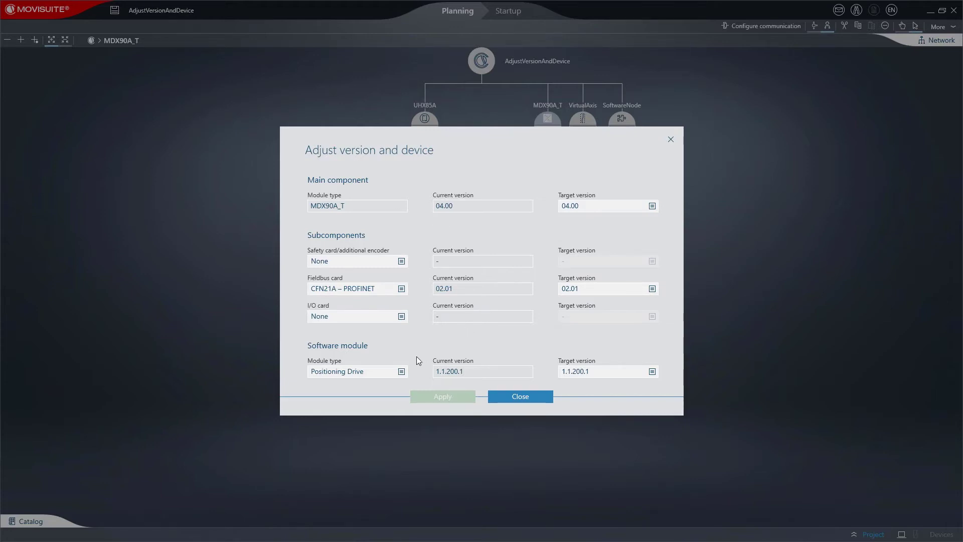
Change the software module type to Velocity Drive (target version 2.0.0.200)
{"action": "left_click", "coordinate": [394, 373]}
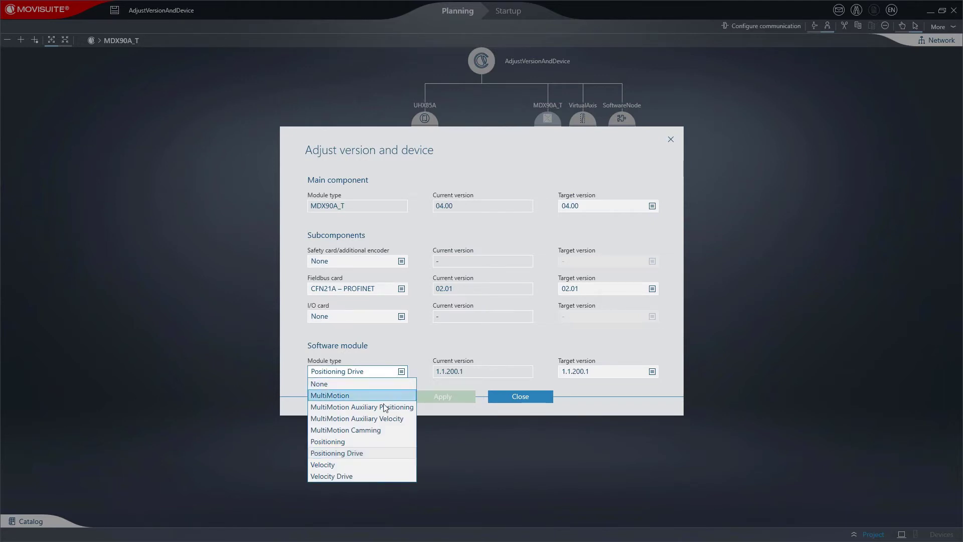
{"action": "left_click", "coordinate": [372, 476]}
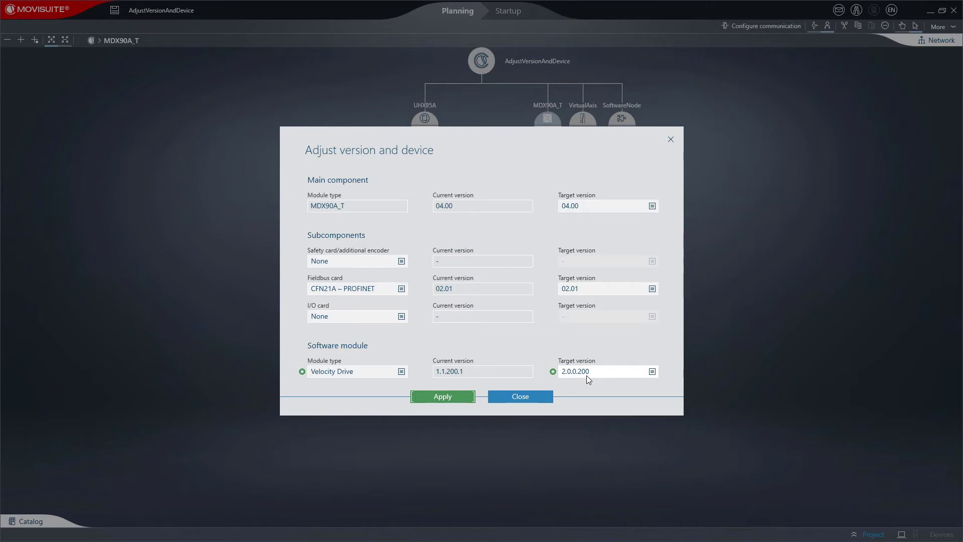
Remove the fieldbus card and add a CSB21A safety card
{"action": "left_click", "coordinate": [401, 290]}
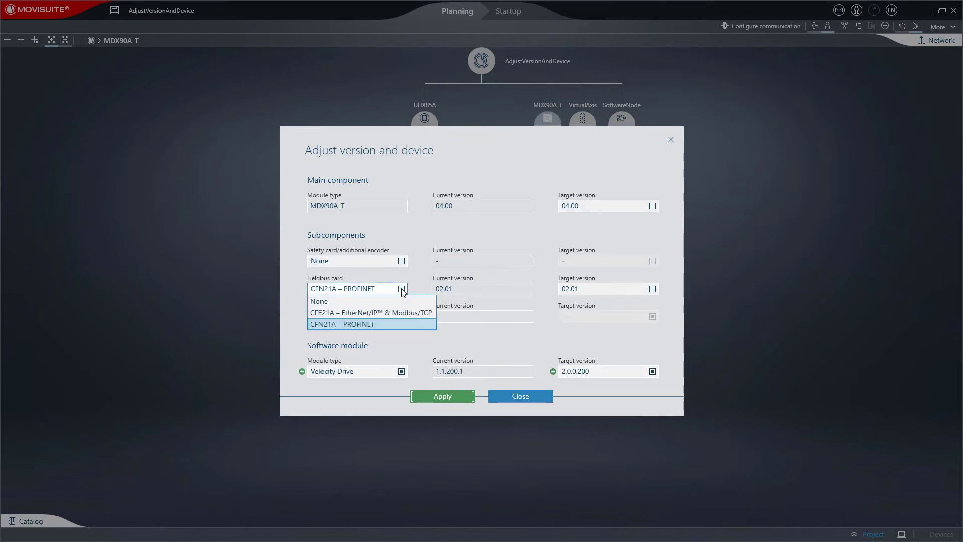
{"action": "left_click", "coordinate": [396, 301]}
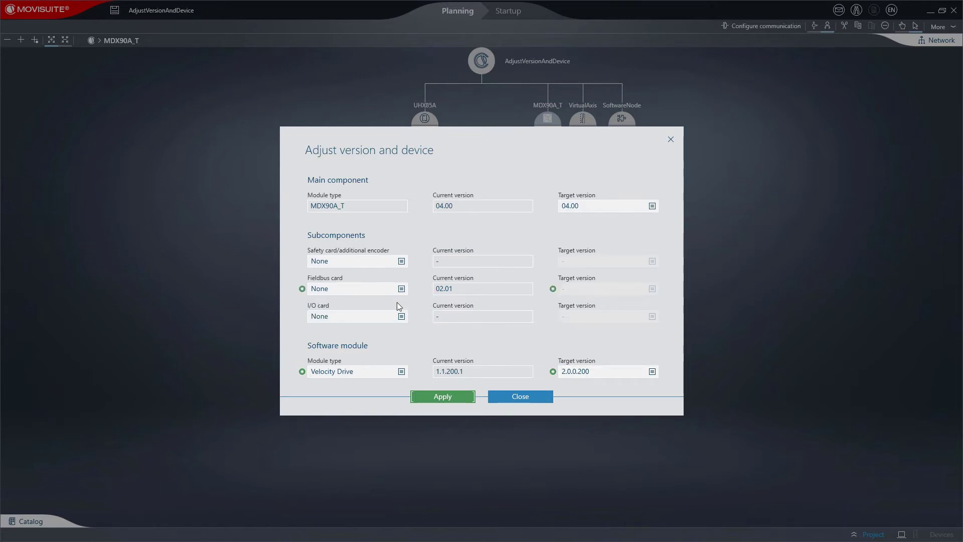
{"action": "left_click", "coordinate": [401, 261]}
{"action": "left_click", "coordinate": [391, 296]}
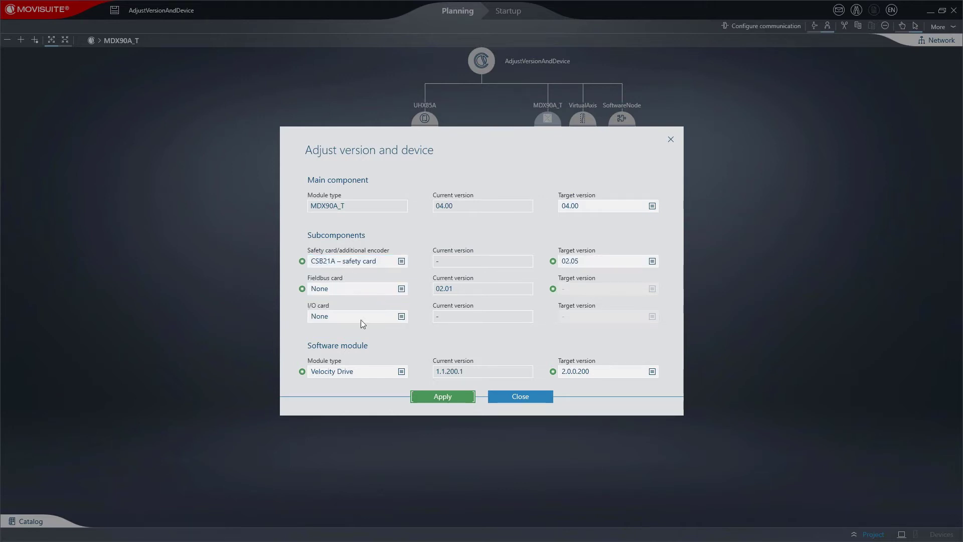
{"action": "mouse_move", "coordinate": [301, 371]}
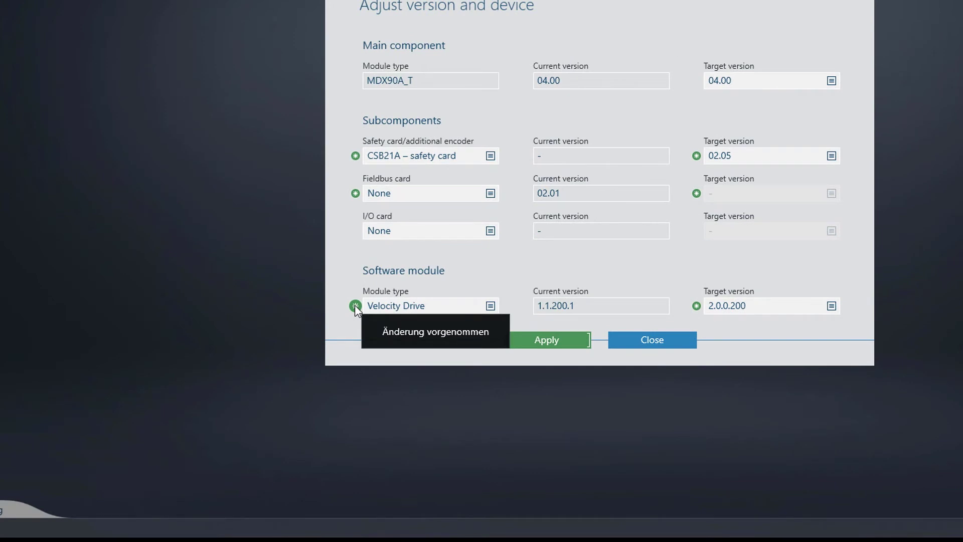
Acknowledge the module type change notification, apply the adjustment and reopen MDX90A_T
{"action": "left_click", "coordinate": [355, 306]}
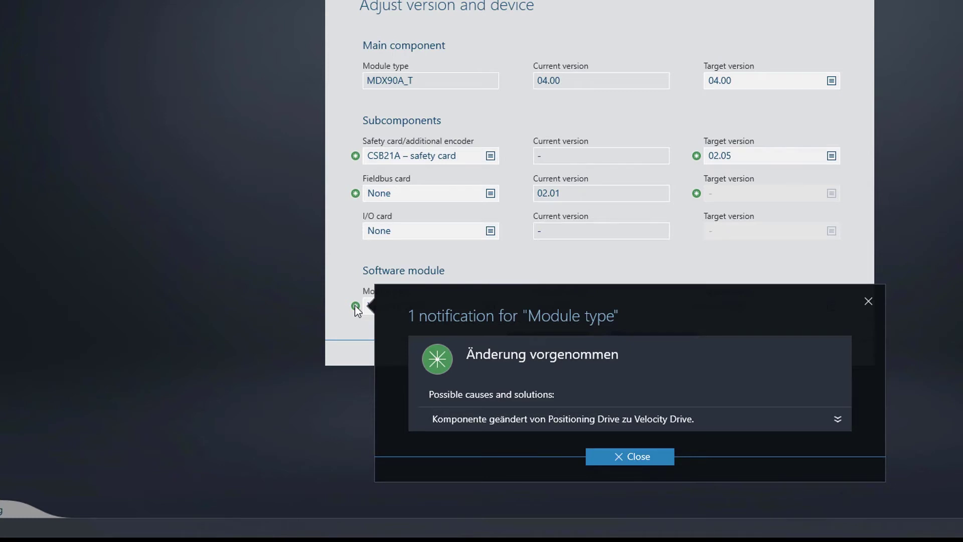
{"action": "left_click", "coordinate": [598, 456]}
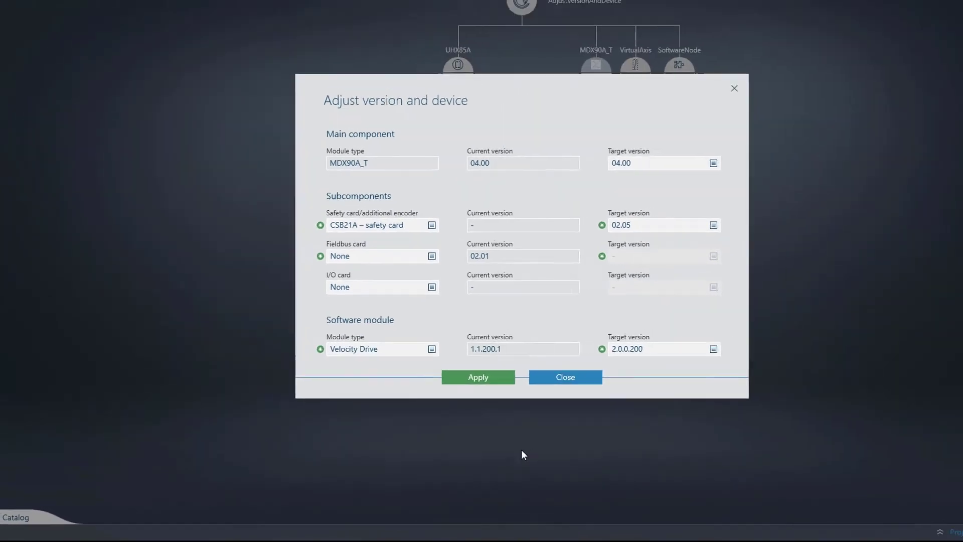
{"action": "left_click", "coordinate": [446, 399]}
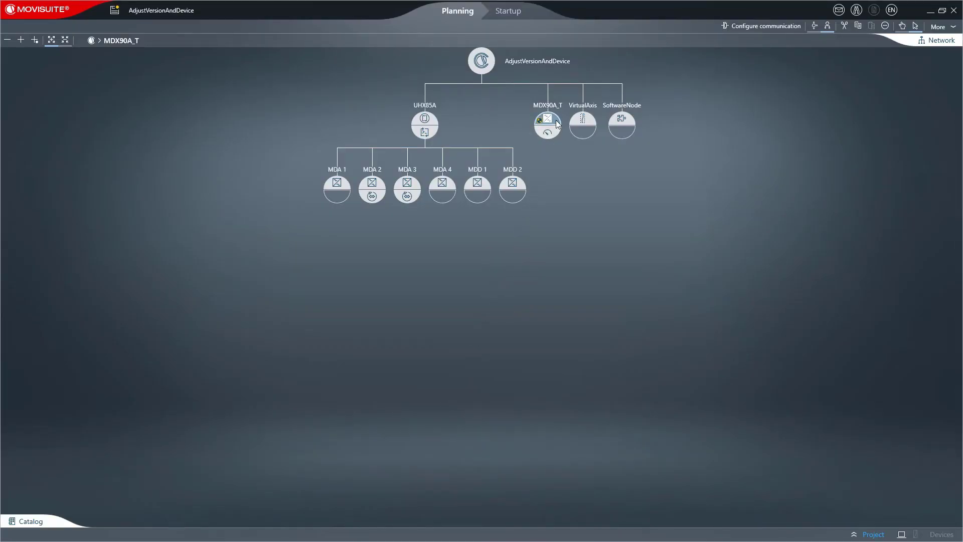
{"action": "mouse_move", "coordinate": [548, 123]}
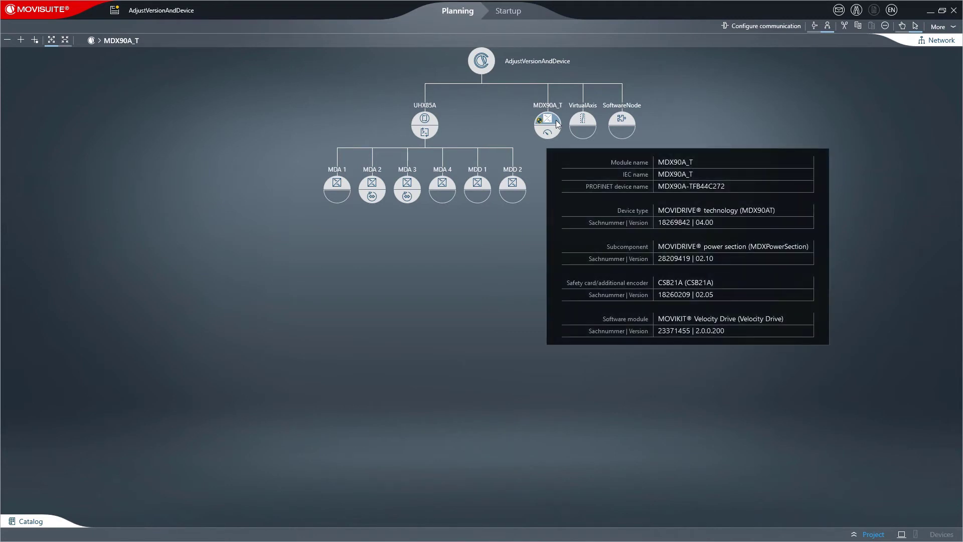
{"action": "double_click", "coordinate": [548, 122]}
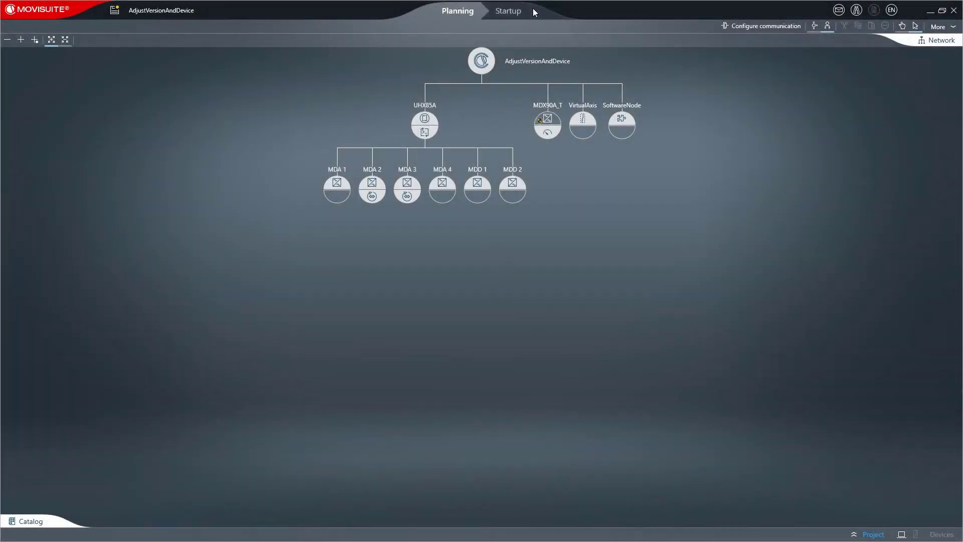
Switch to the Startup phase and adjust version and device for MDA 1
{"action": "left_click", "coordinate": [512, 11]}
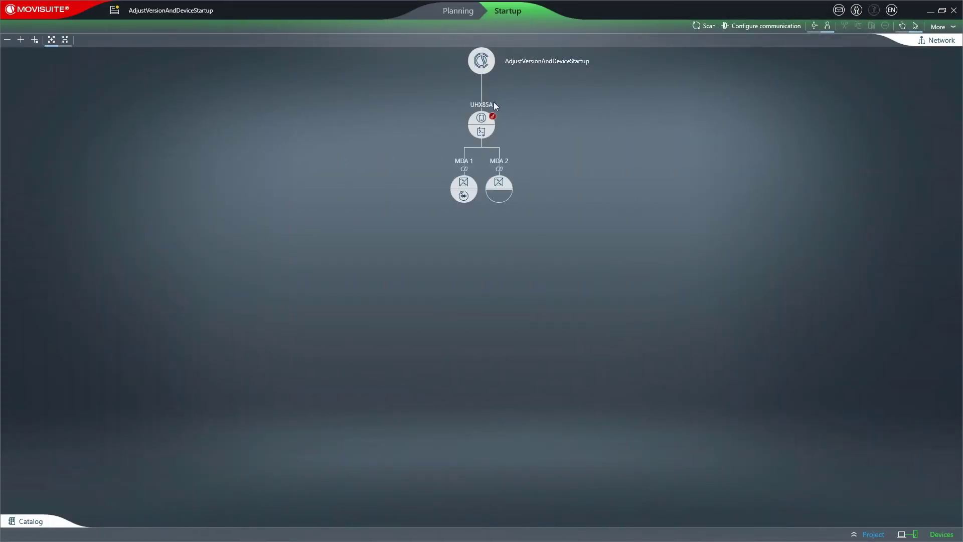
{"action": "right_click", "coordinate": [455, 184]}
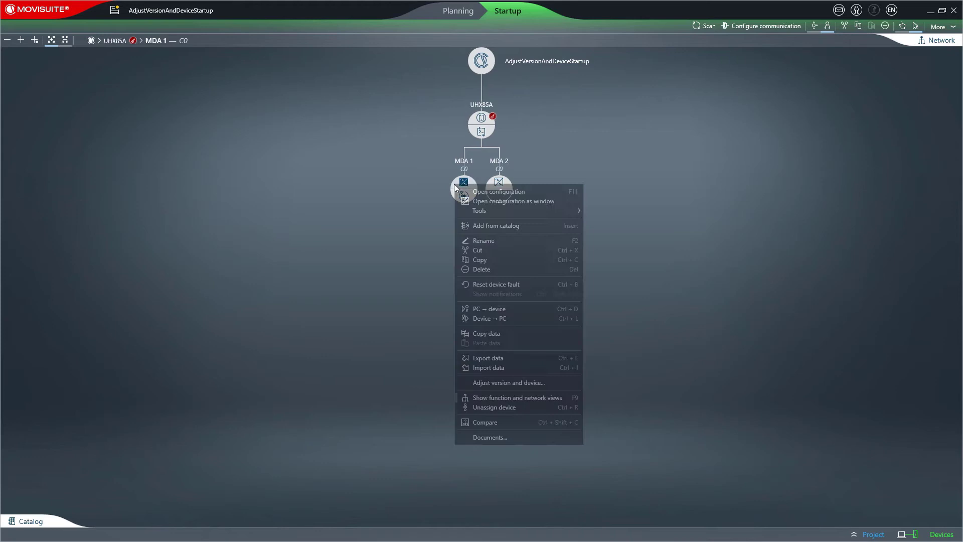
{"action": "left_click", "coordinate": [463, 381]}
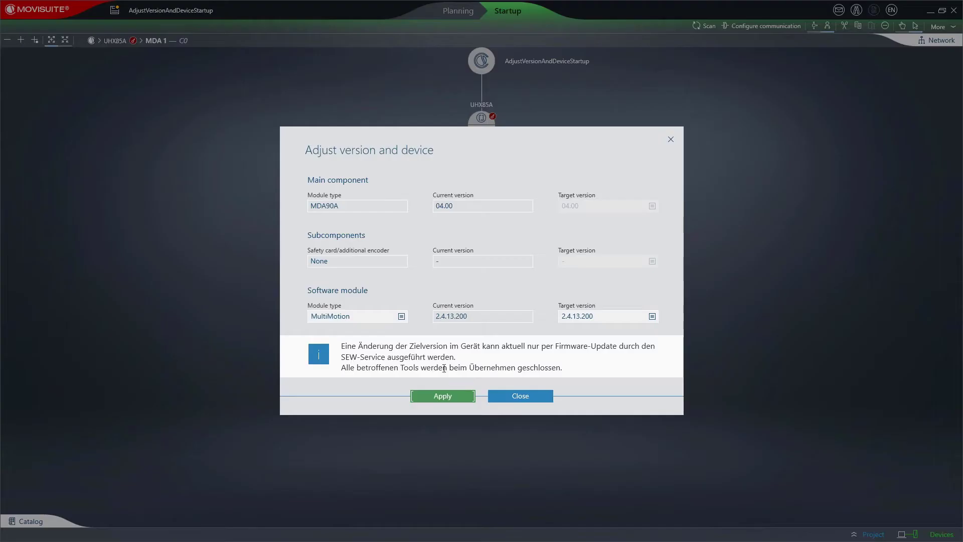
Give MDA 1 the Positioning software module at target version 1.3.21.200 and apply it
{"action": "left_click", "coordinate": [401, 317]}
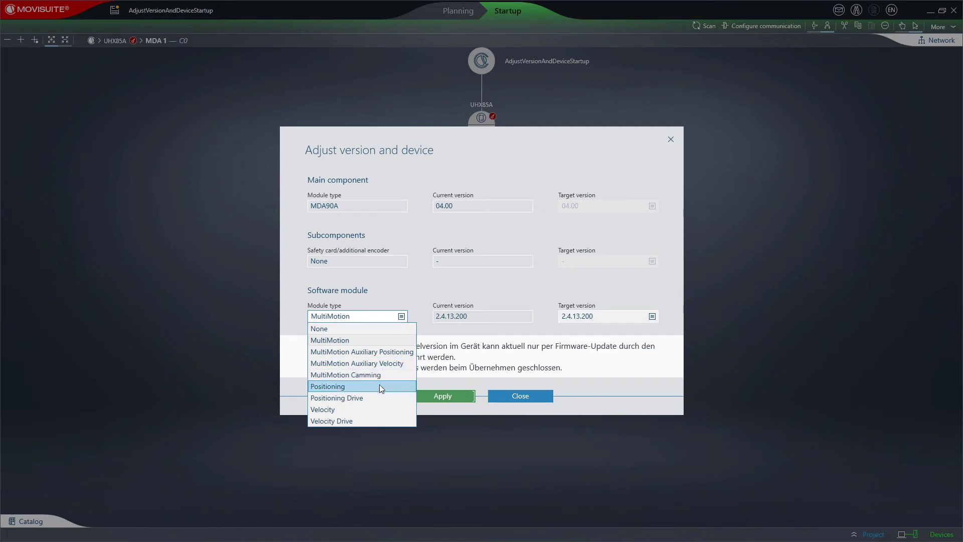
{"action": "left_click", "coordinate": [328, 386]}
{"action": "left_click", "coordinate": [612, 317]}
{"action": "left_click", "coordinate": [599, 340]}
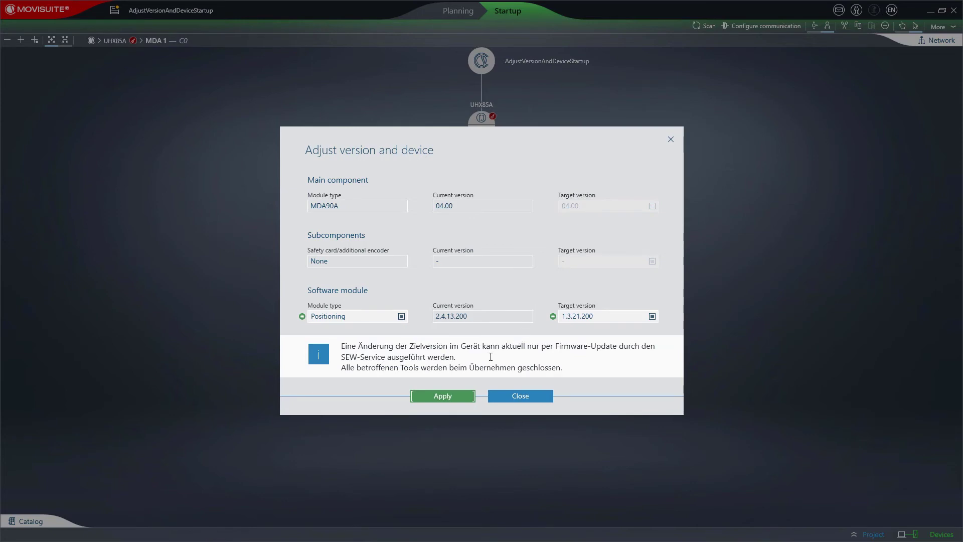
{"action": "left_click", "coordinate": [443, 396]}
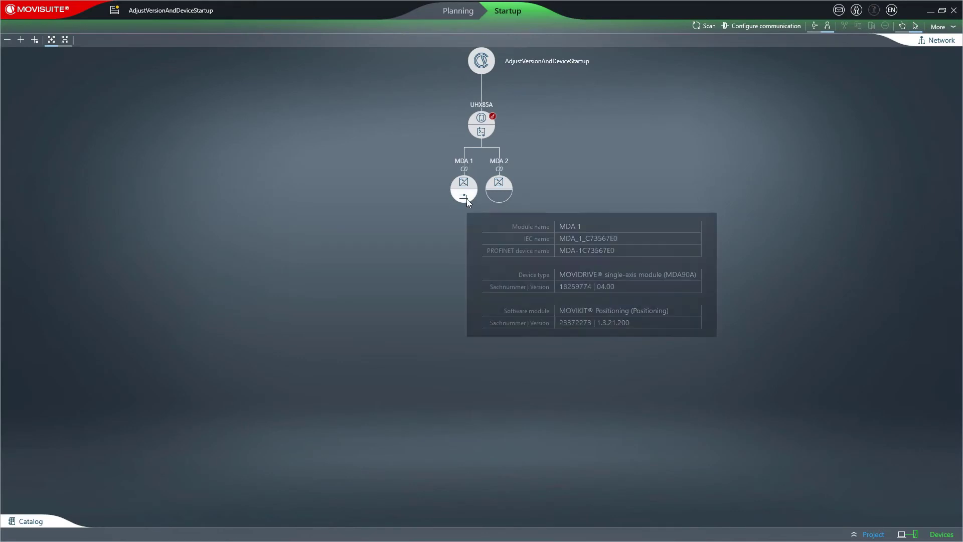
{"action": "mouse_move", "coordinate": [464, 190]}
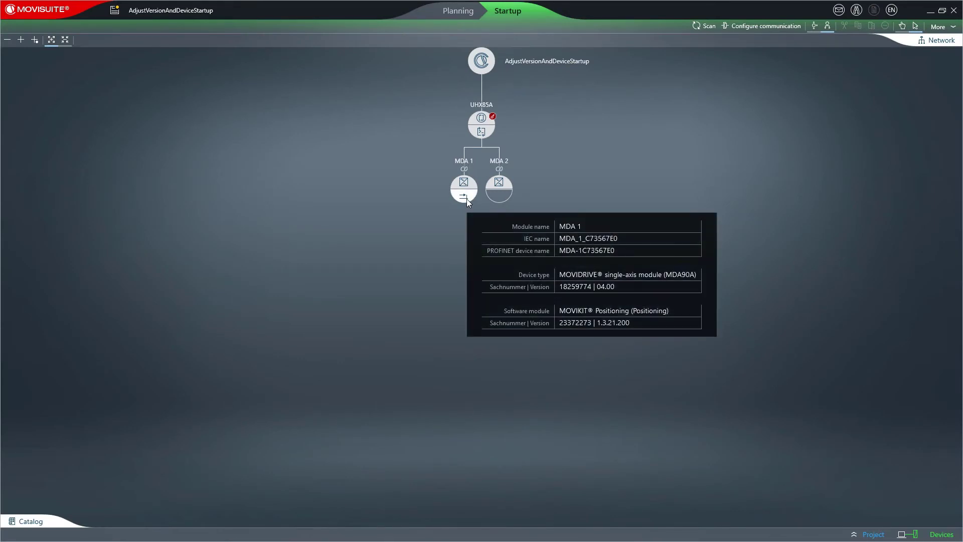
Return to the Planning phase and adjust version and device for MDX
{"action": "left_click", "coordinate": [432, 8]}
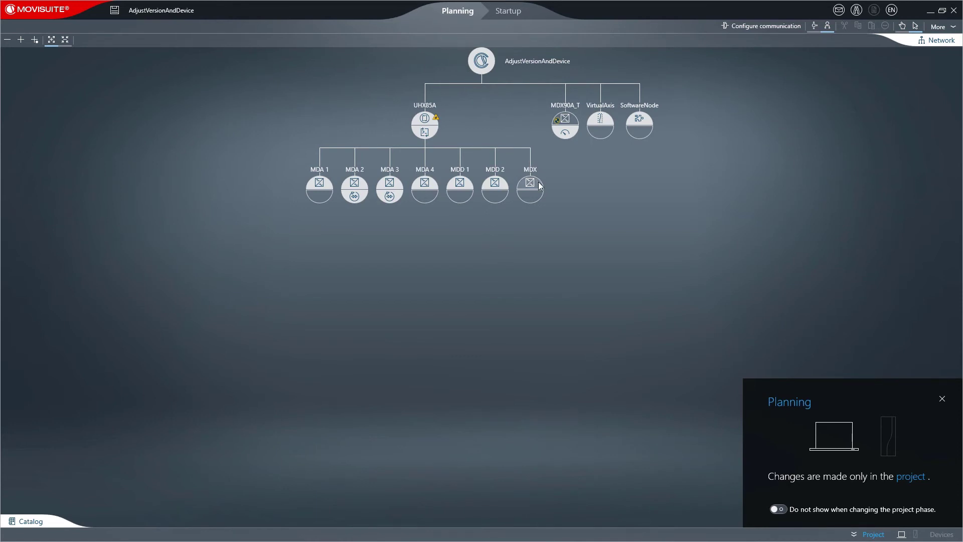
{"action": "mouse_move", "coordinate": [530, 183]}
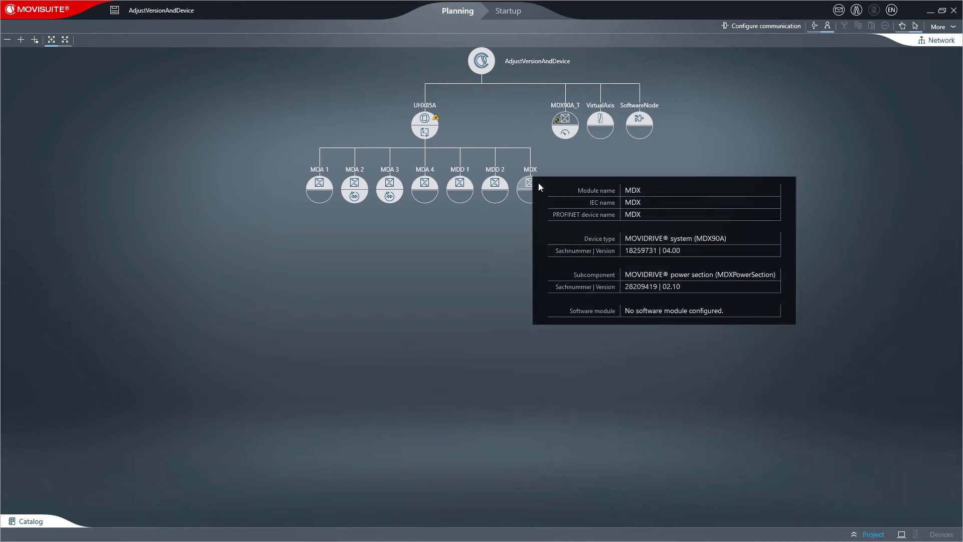
{"action": "left_click", "coordinate": [538, 183]}
{"action": "right_click", "coordinate": [538, 183]}
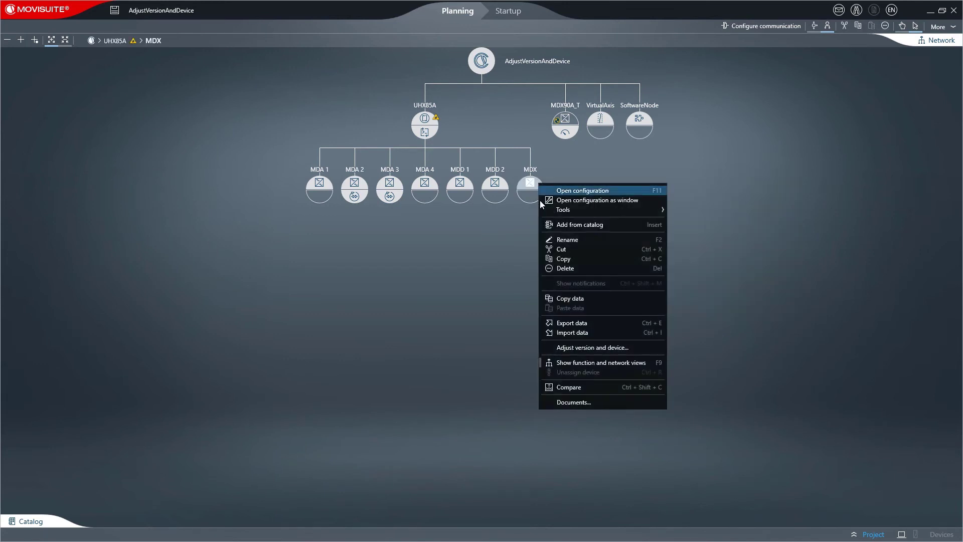
{"action": "left_click", "coordinate": [553, 348]}
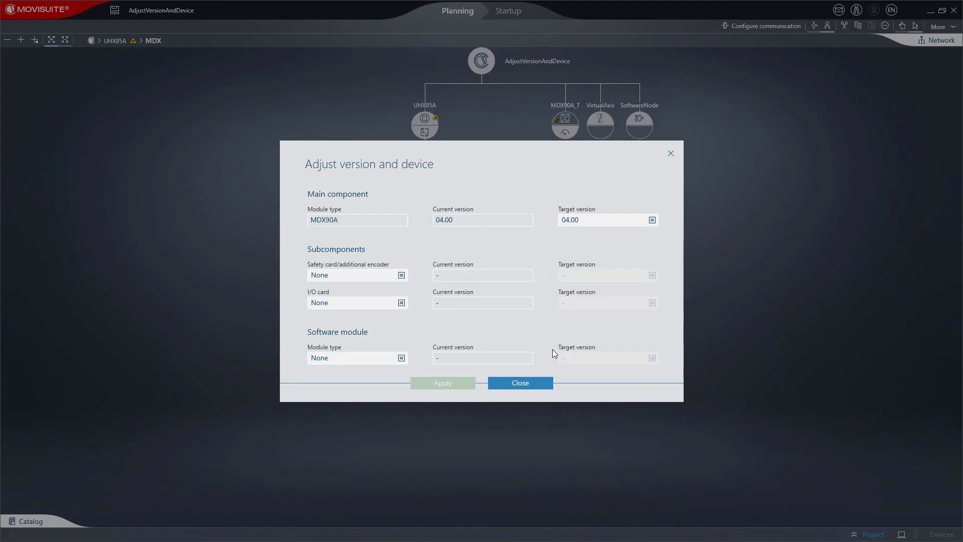
Set MDX main version 02.10 and software module MultiMotion 2.4.18.200, flagged incompatible
{"action": "left_click", "coordinate": [597, 221]}
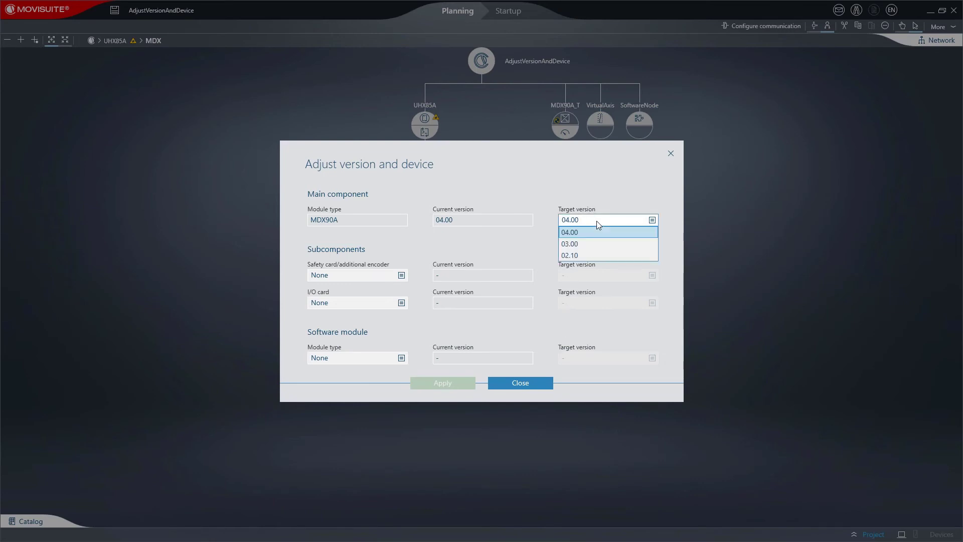
{"action": "left_click", "coordinate": [585, 257]}
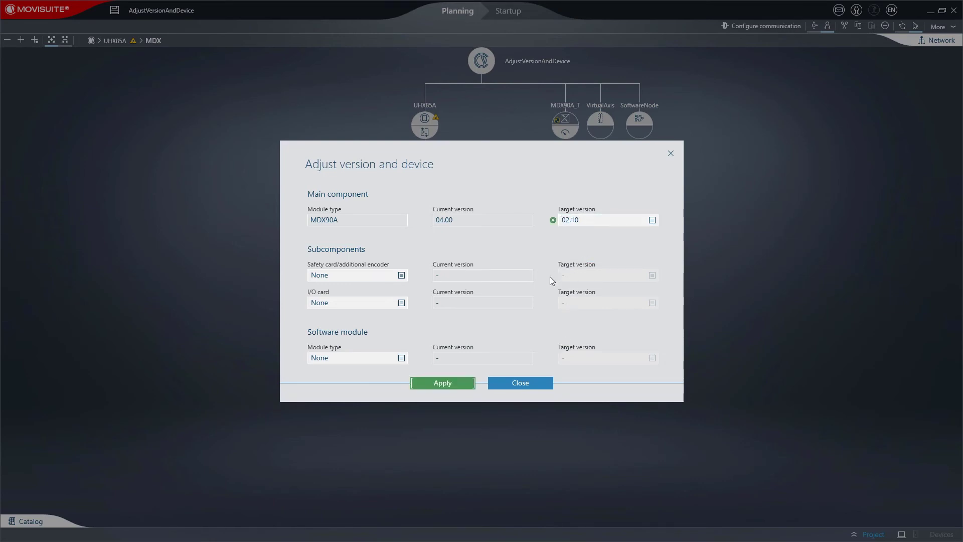
{"action": "left_click", "coordinate": [384, 358]}
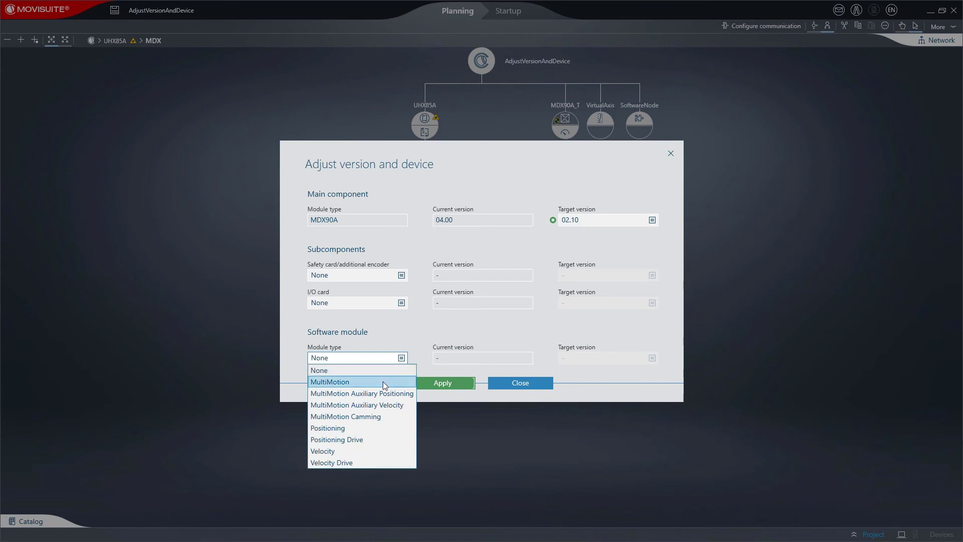
{"action": "left_click", "coordinate": [382, 382]}
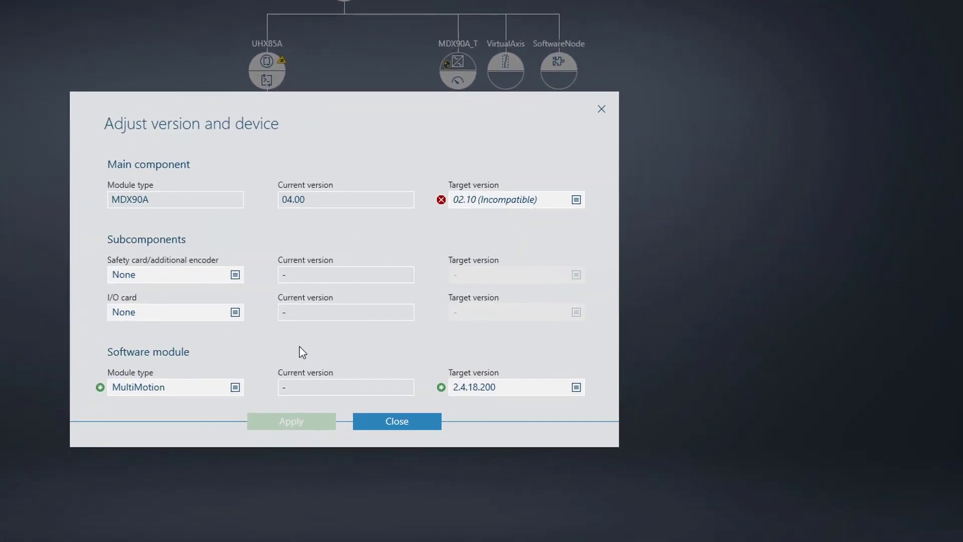
{"action": "left_click", "coordinate": [497, 202]}
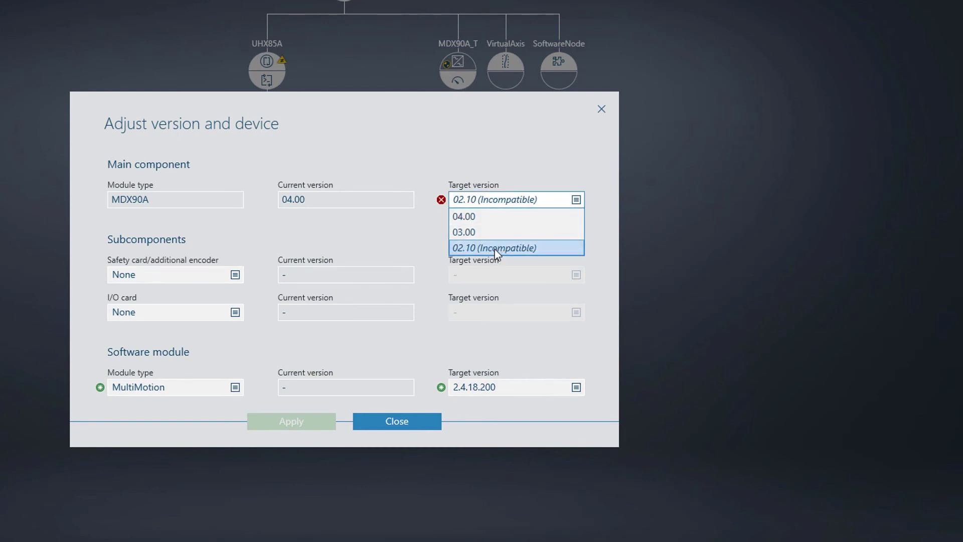
{"action": "left_click", "coordinate": [442, 218]}
{"action": "mouse_move", "coordinate": [442, 199]}
{"action": "left_click", "coordinate": [442, 199]}
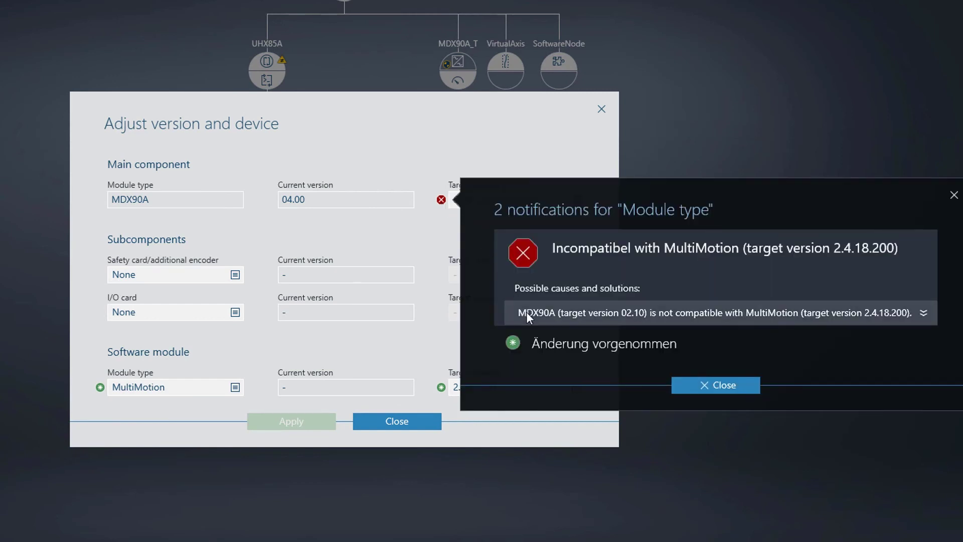
{"action": "left_click", "coordinate": [526, 312]}
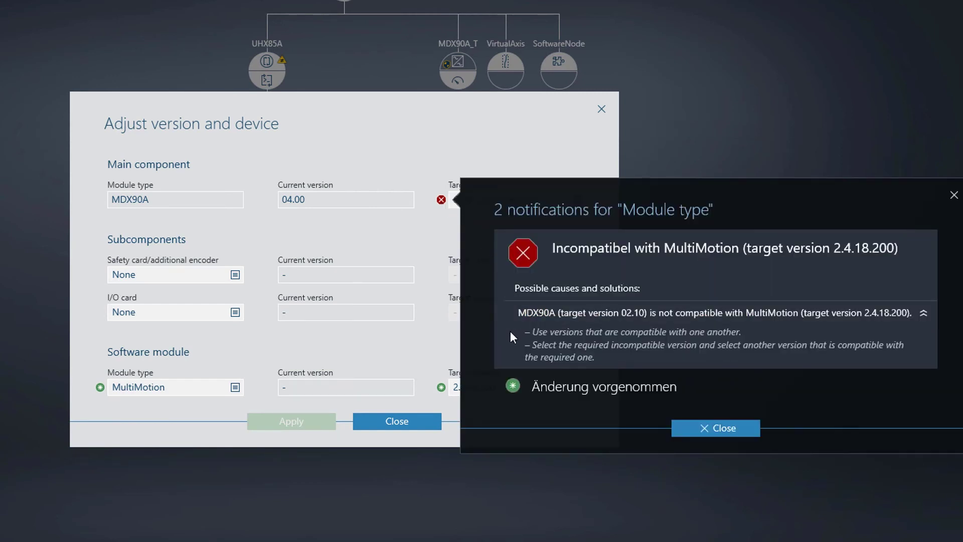
{"action": "left_click", "coordinate": [706, 431]}
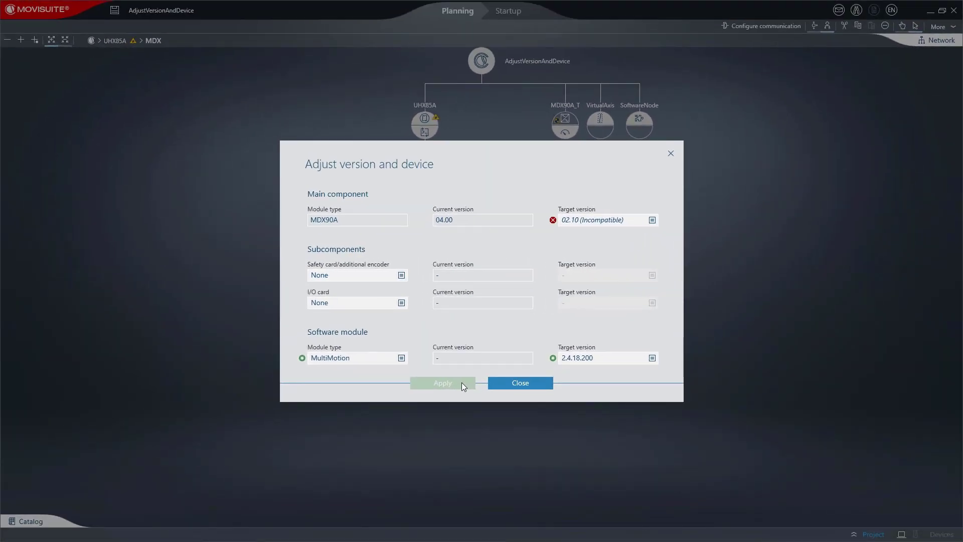
Set the MDX main component to version 04.00 and apply it with MultiMotion 2.4.18.200
{"action": "left_click", "coordinate": [623, 224]}
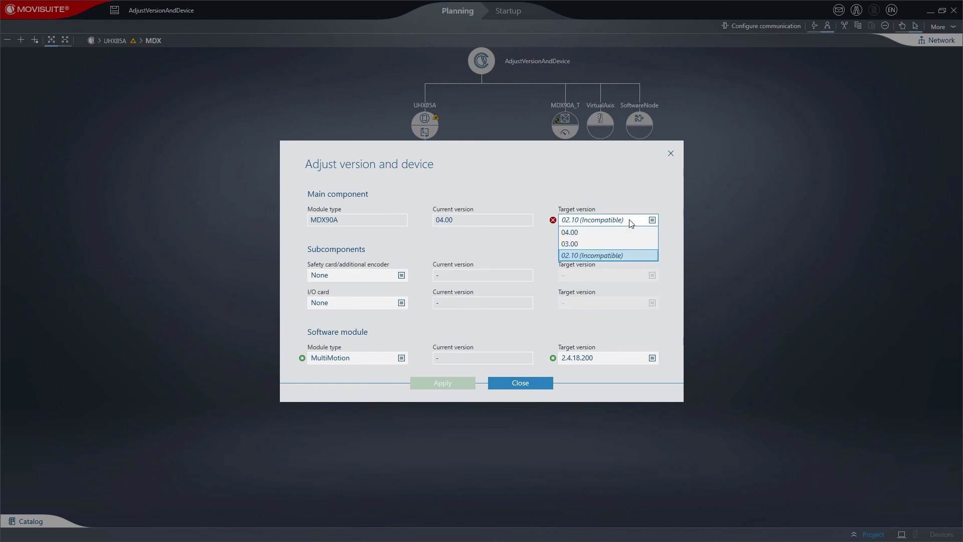
{"action": "left_click", "coordinate": [614, 231]}
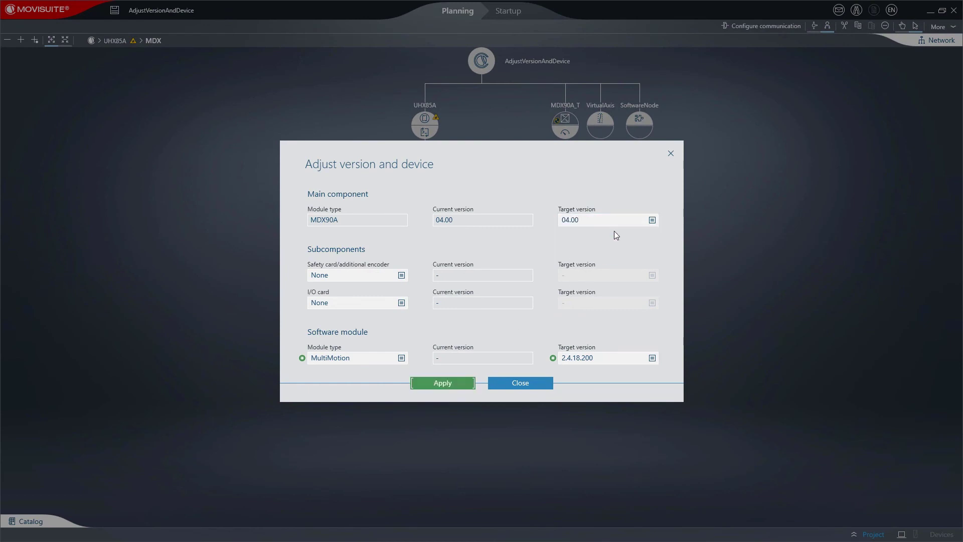
{"action": "left_click", "coordinate": [461, 384]}
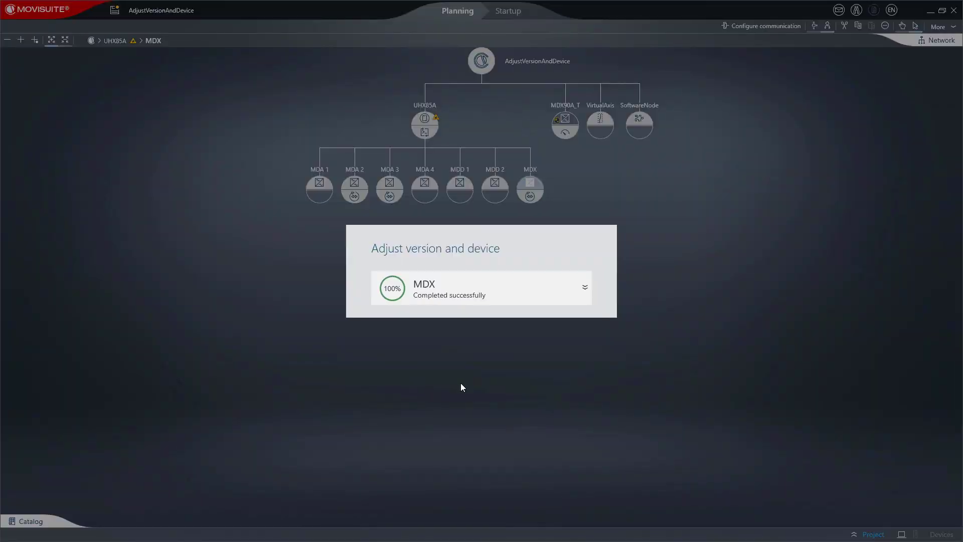